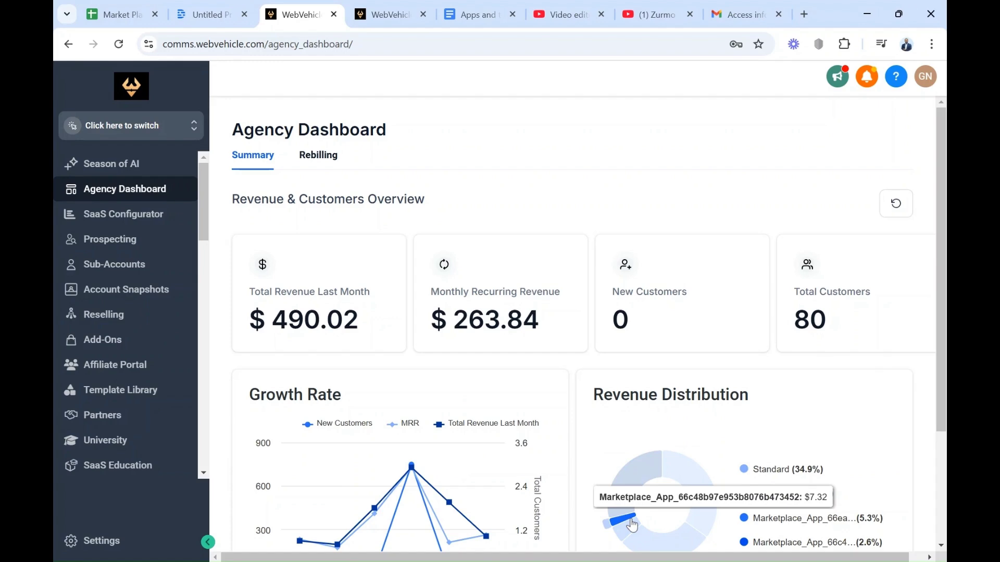
Search the app marketplace for zurmo and view the Zurmo Connect app's details.
scroll(139, 390, down, 2)
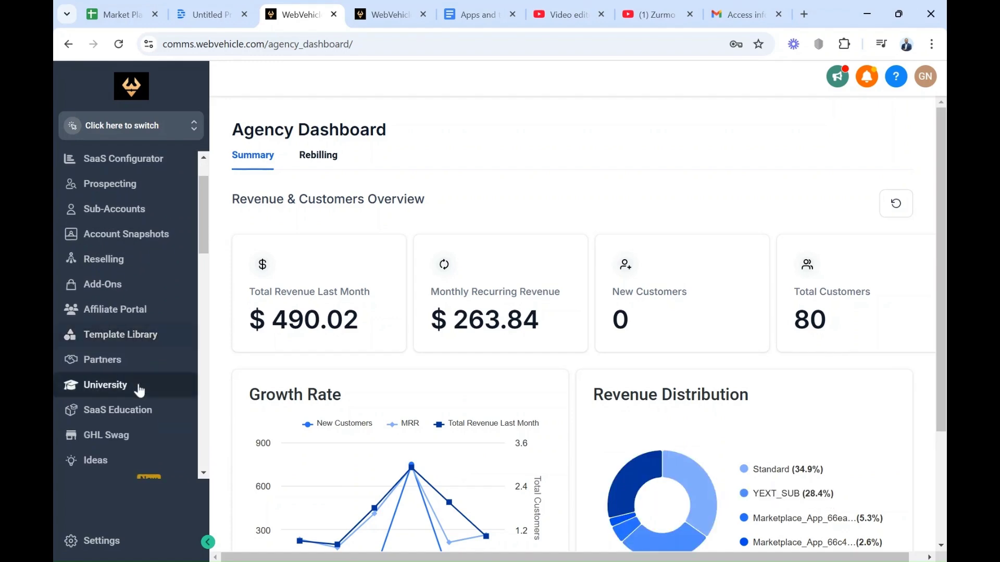
click(89, 439)
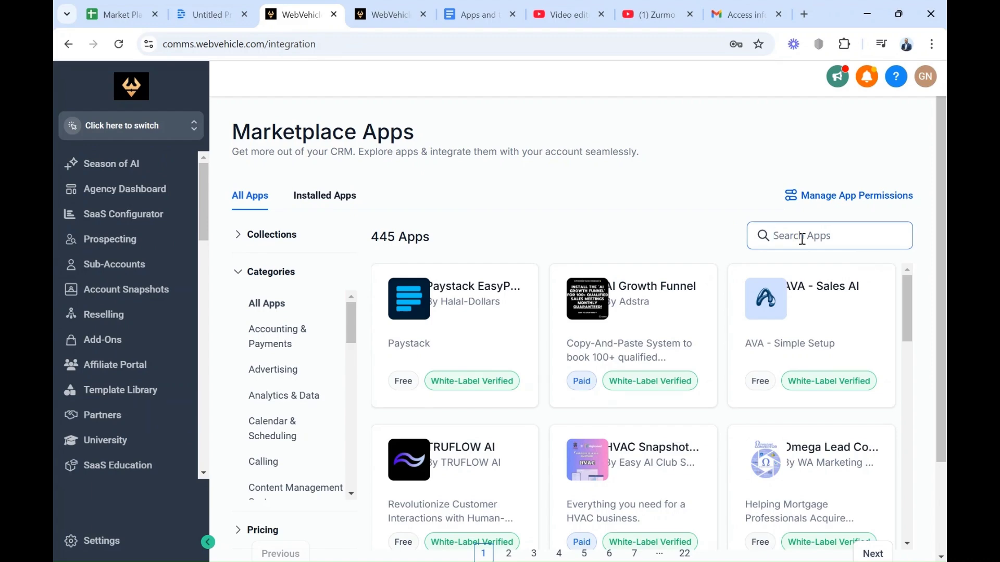
text(zurmo)
click(458, 319)
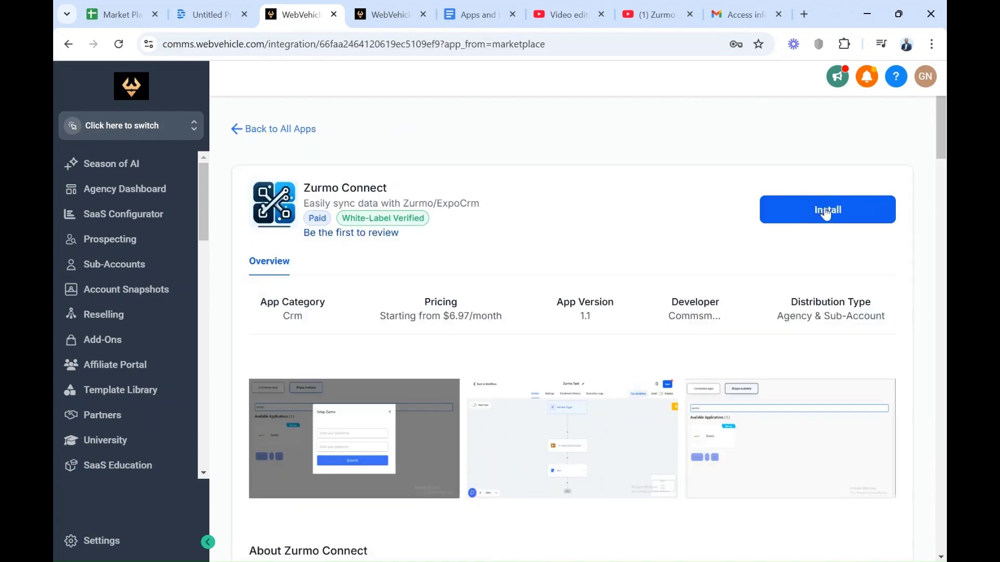
Start installing Zurmo Connect and choose Sub-Account 1 as the only sub-account for it.
click(826, 214)
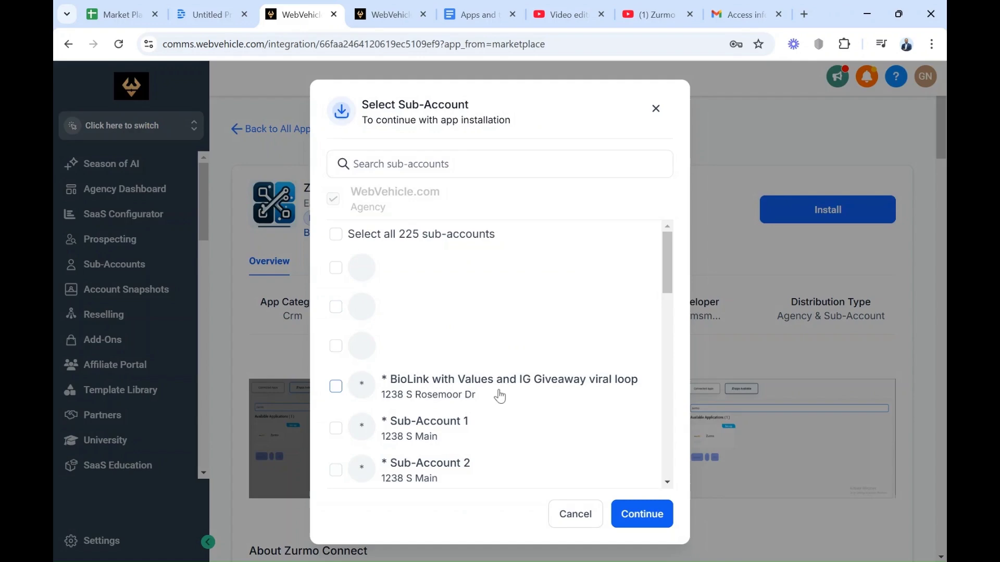
click(336, 428)
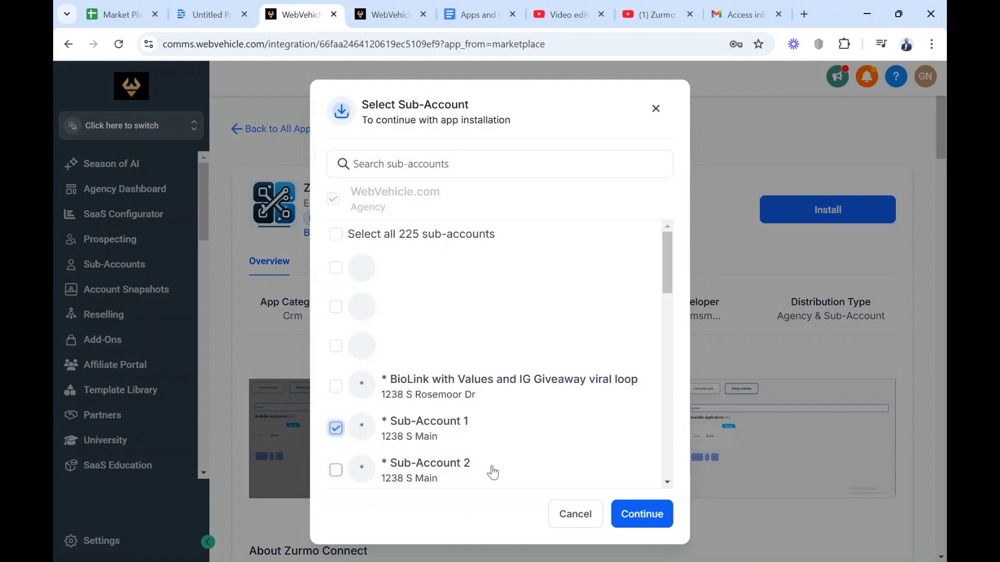
click(627, 513)
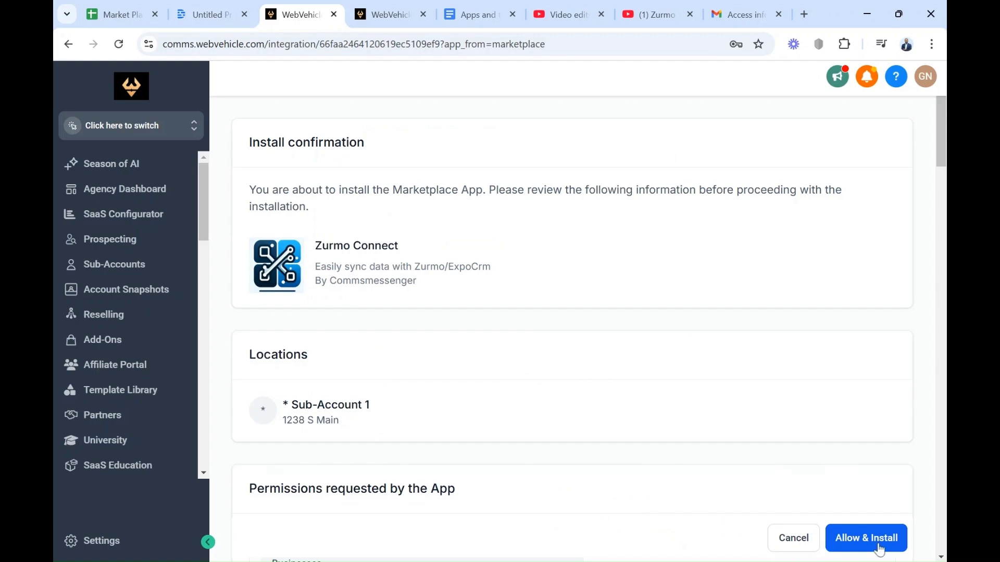
Allow the requested permissions, confirm the Standard $6.97/month plan and complete the Zurmo Connect installation.
click(879, 550)
click(542, 361)
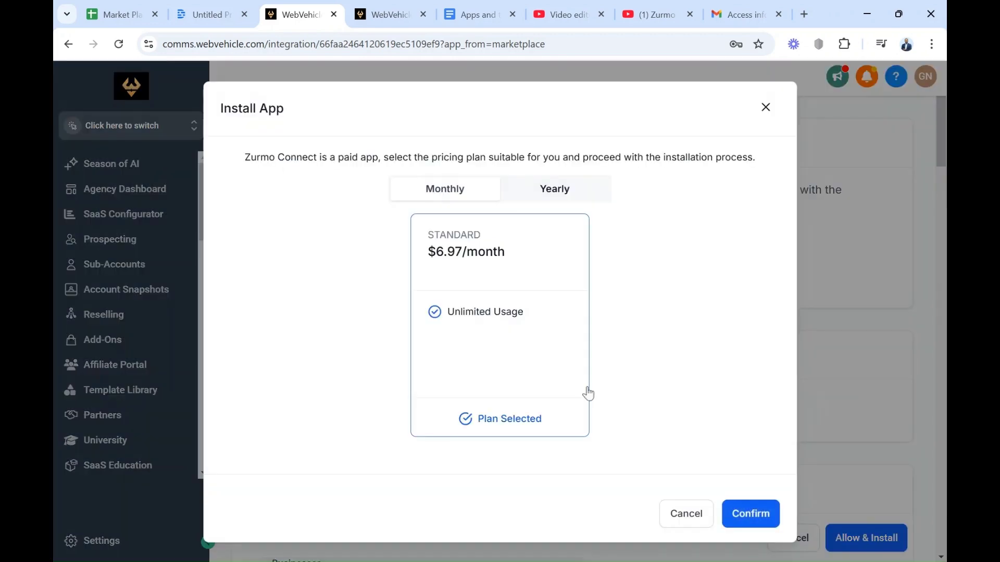
click(750, 514)
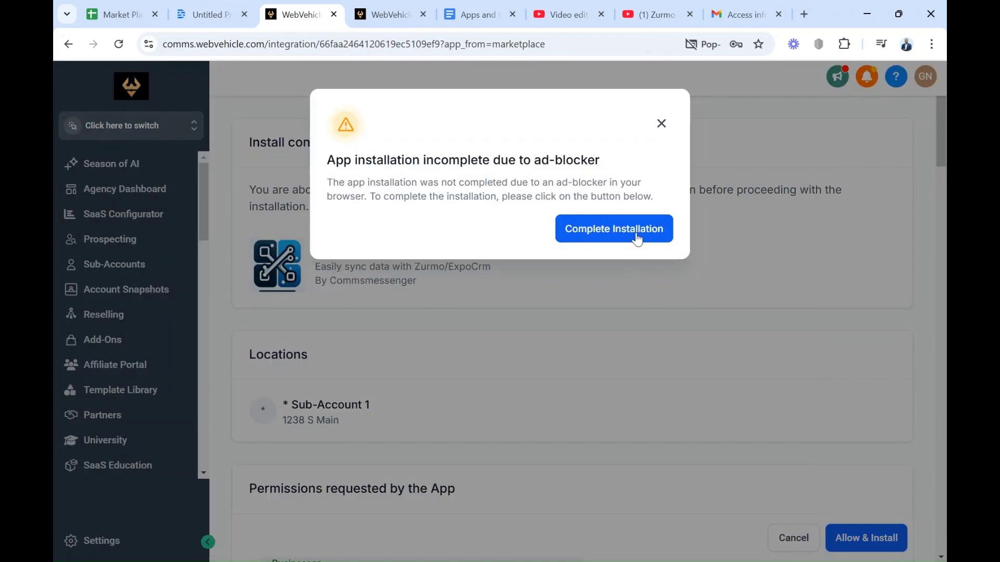
click(636, 239)
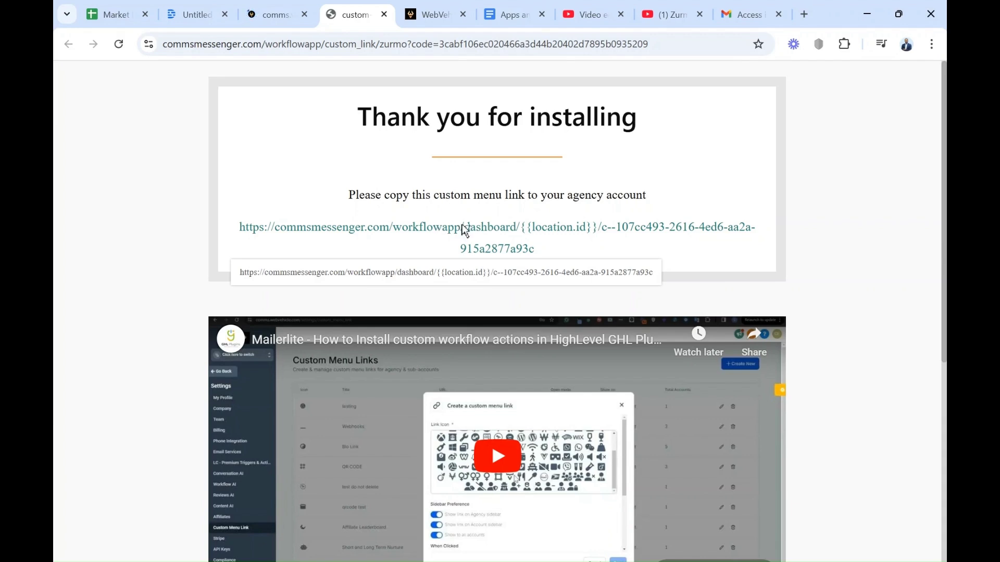
Copy the custom menu link from the thank-you page and open the agency's Custom Menu Links settings.
click(433, 232)
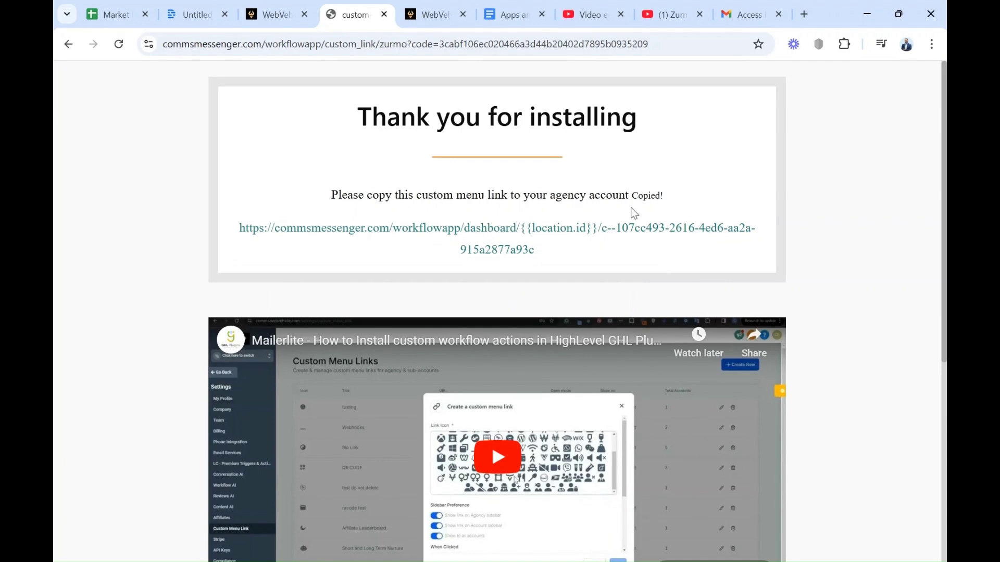
drag(237, 228, 505, 228)
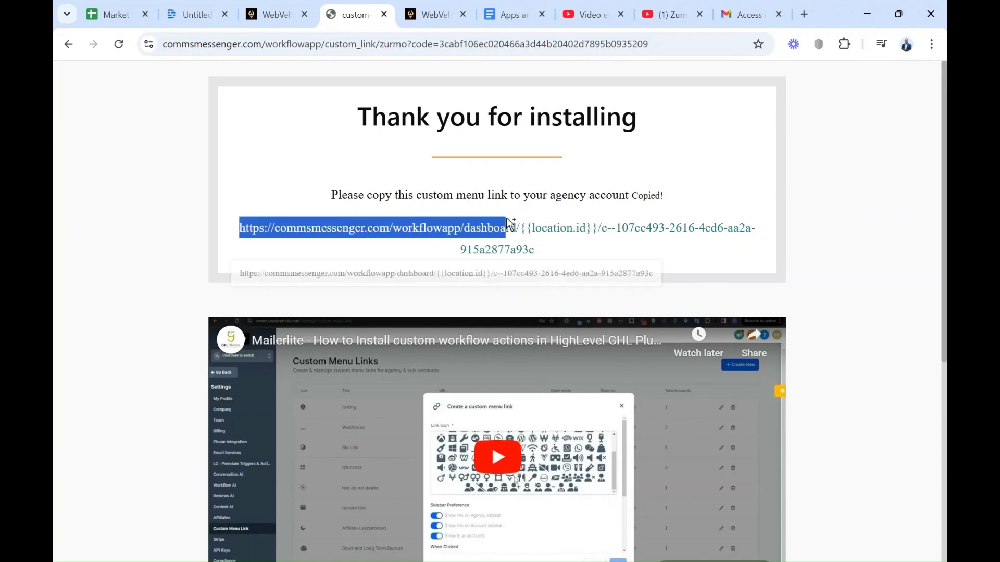
click(269, 14)
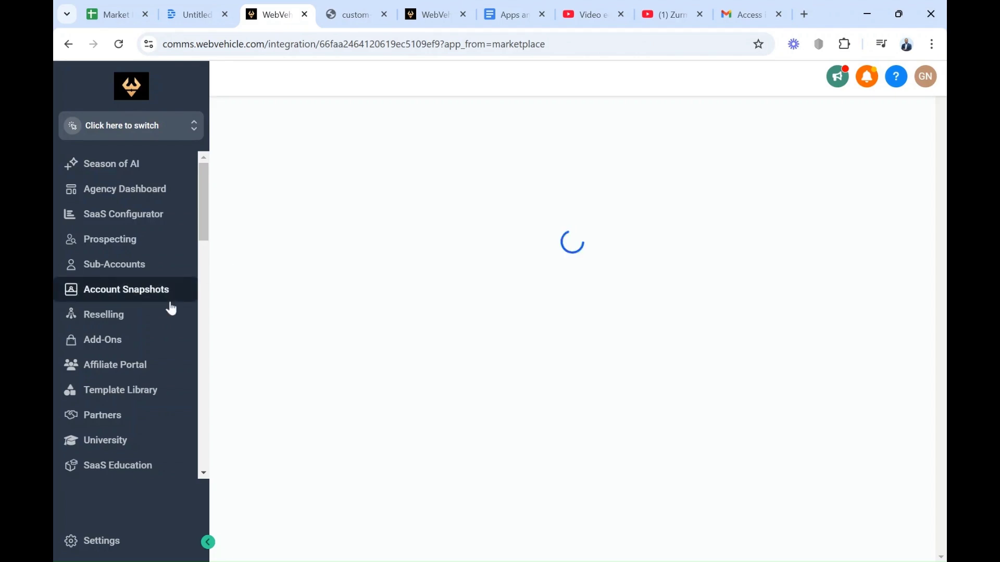
scroll(122, 395, down, 1)
scroll(122, 396, down, 1)
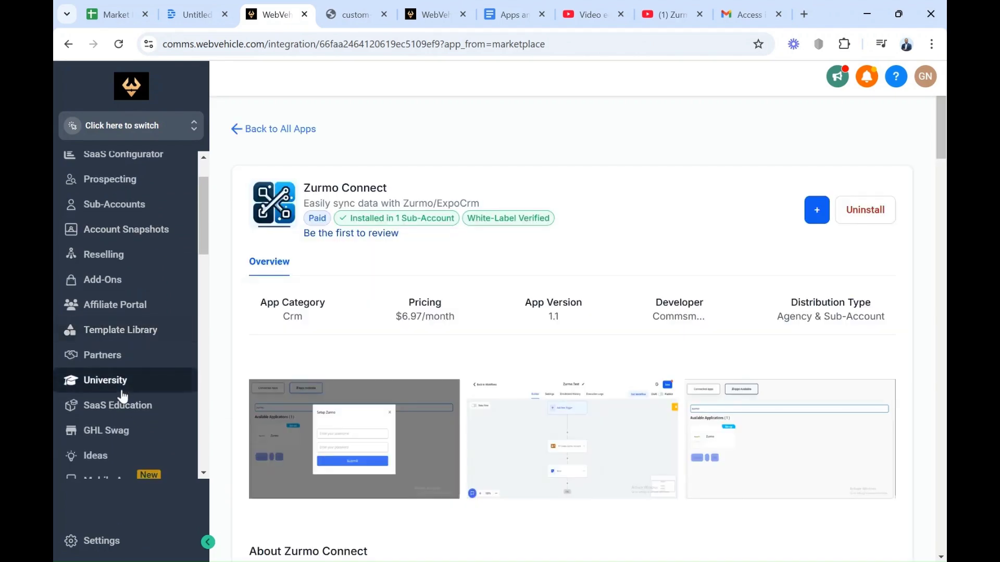
click(99, 544)
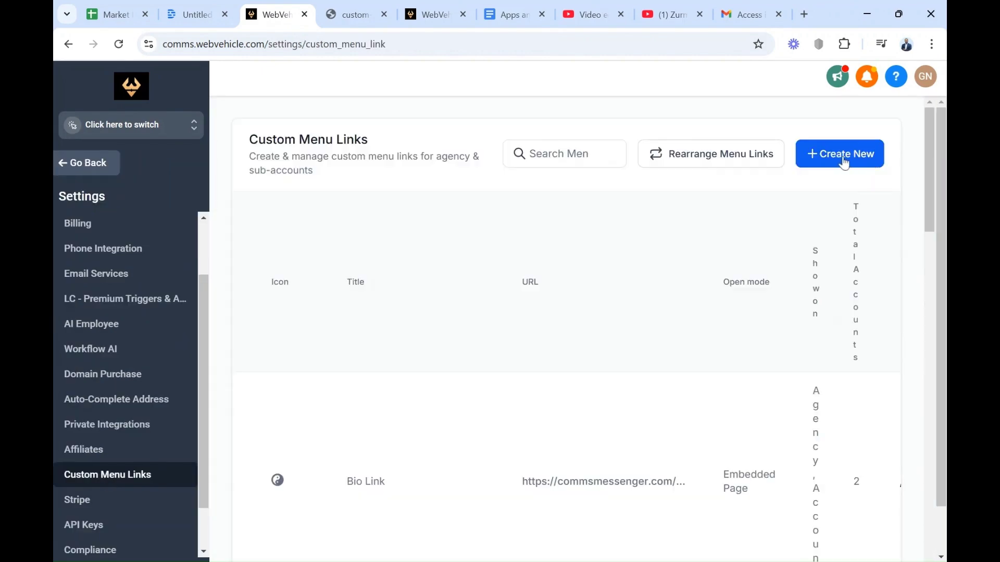
Examine the icon, title, URL, sidebar, account, role visibility and permission options of a new custom menu link without saving it.
click(843, 165)
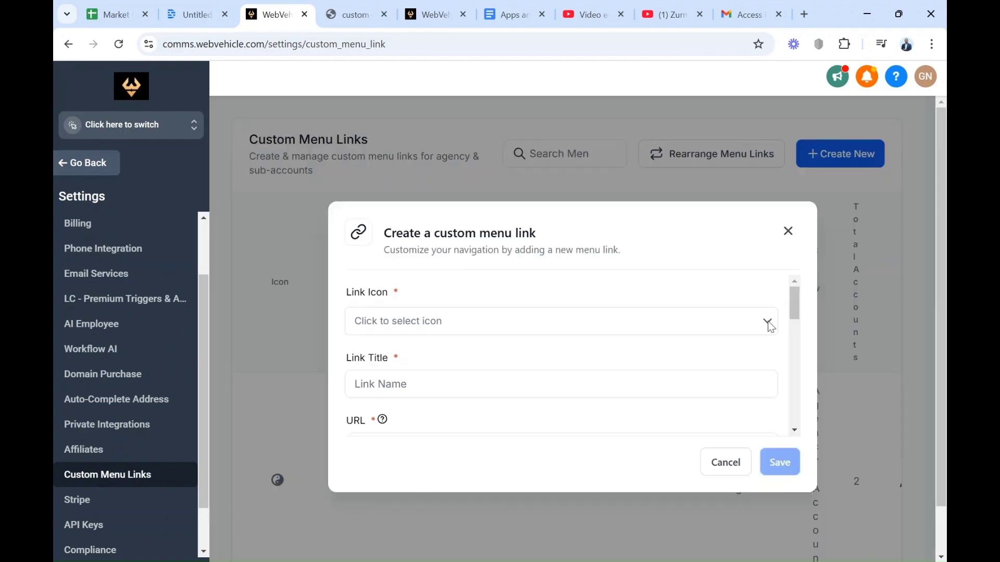
click(769, 325)
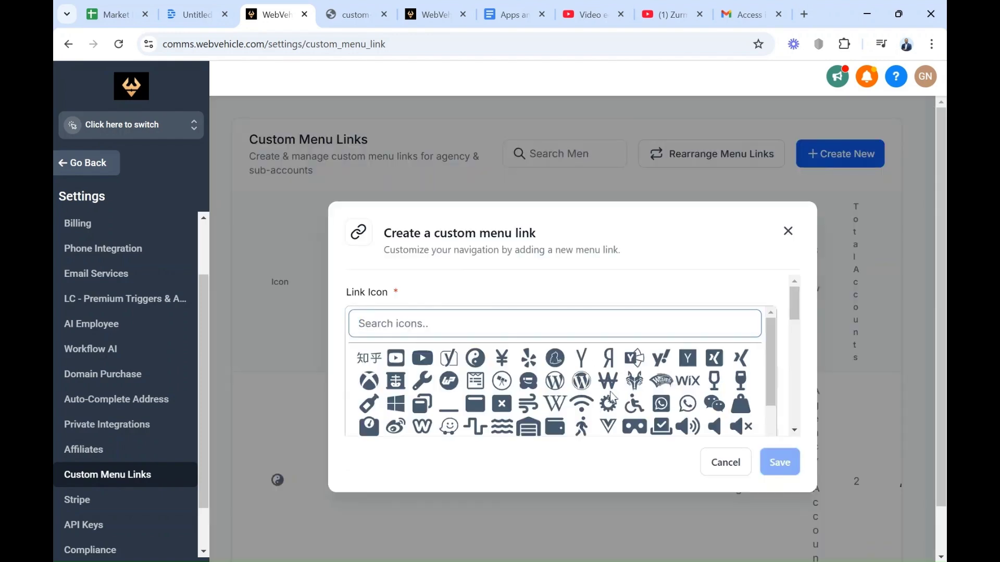
click(715, 291)
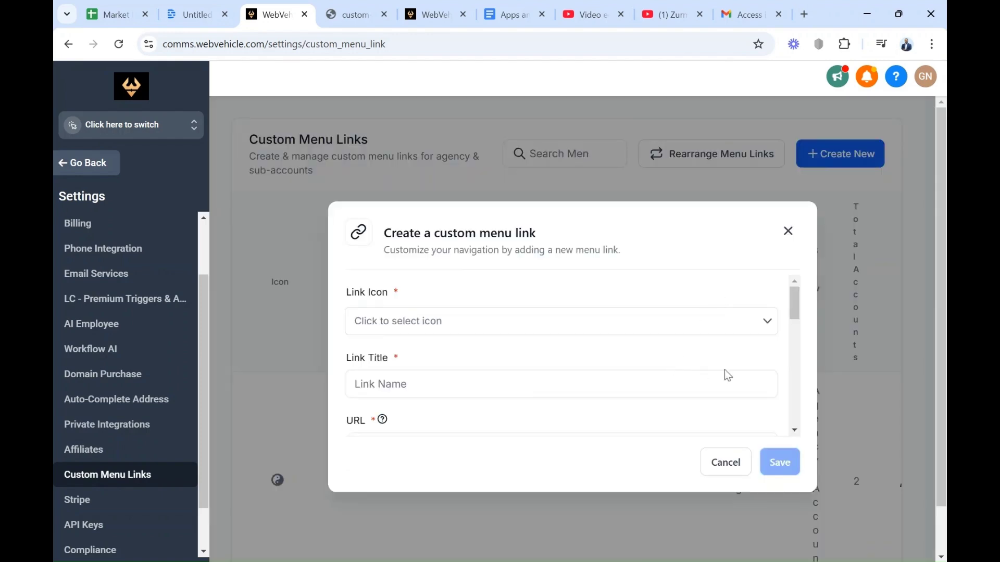
click(696, 387)
scroll(696, 386, down, 1)
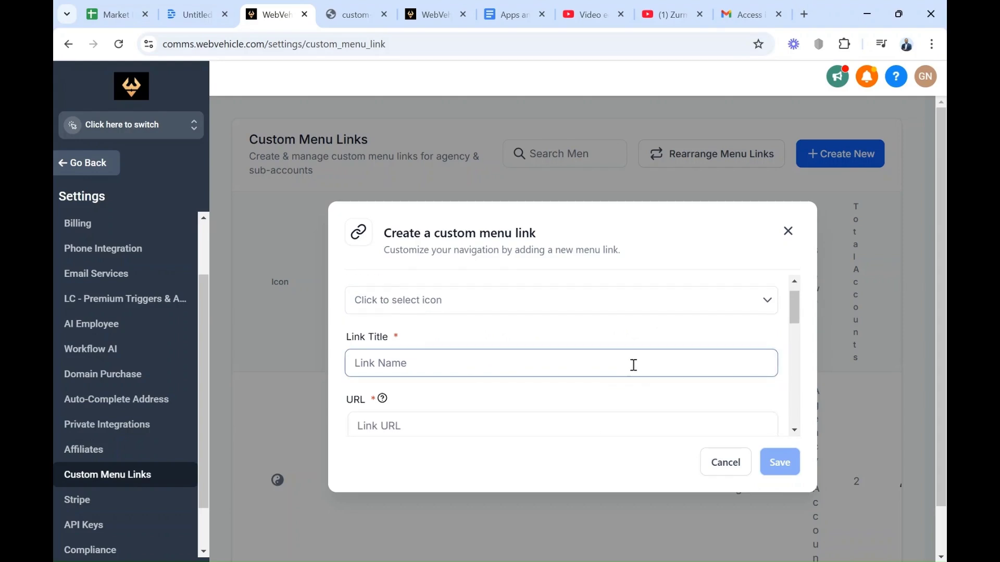
scroll(634, 365, down, 2)
click(576, 370)
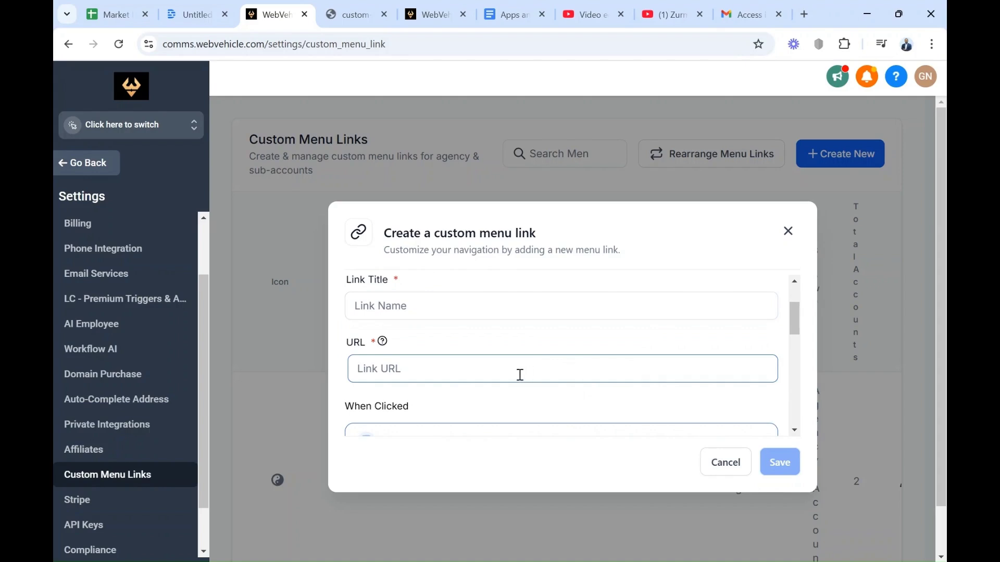
scroll(558, 343, down, 8)
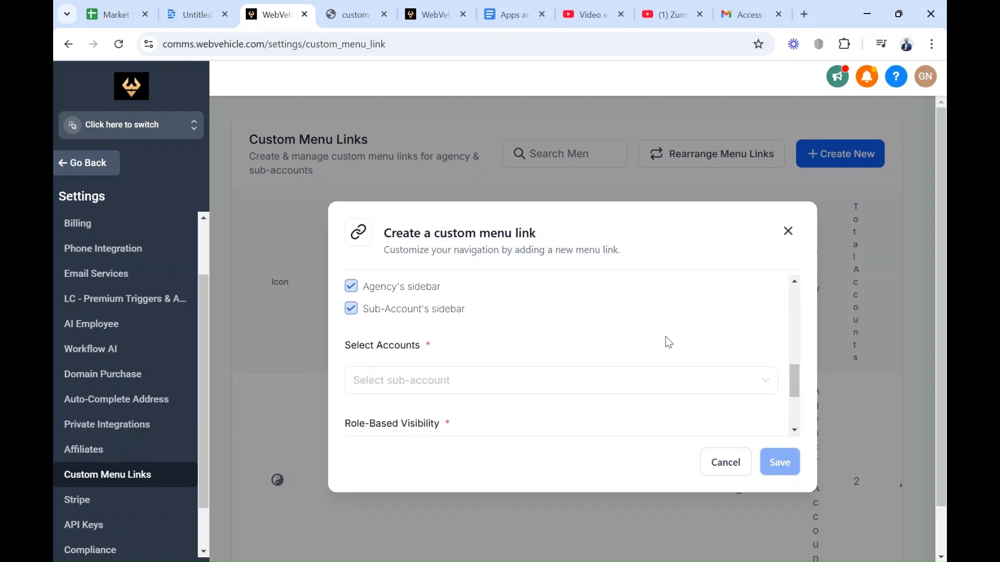
click(766, 382)
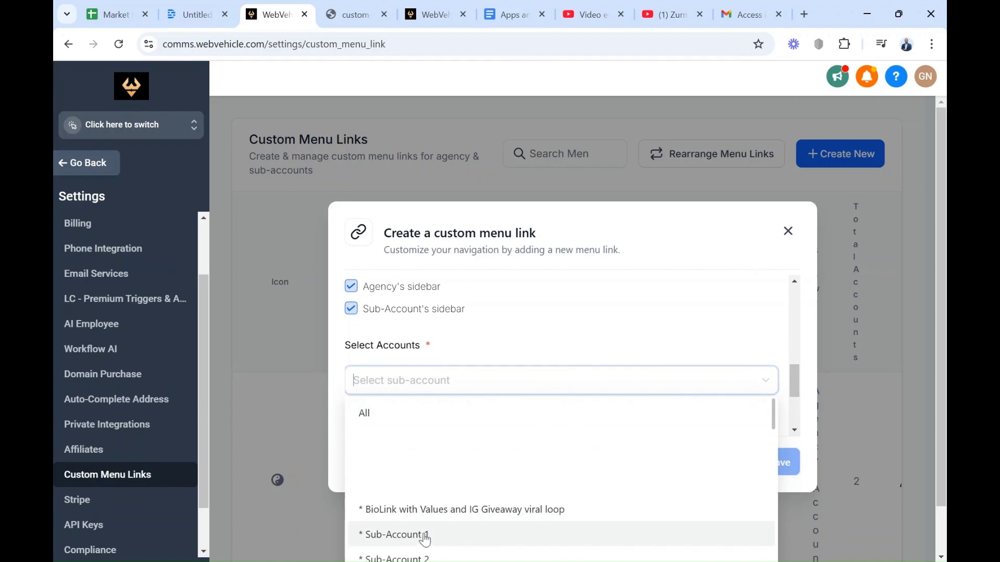
click(594, 343)
scroll(607, 380, down, 2)
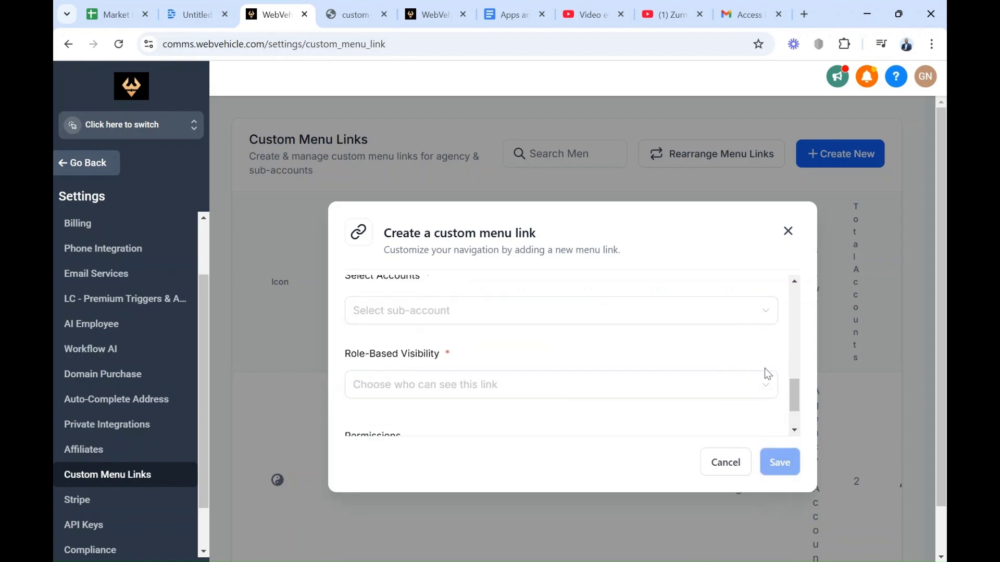
click(765, 384)
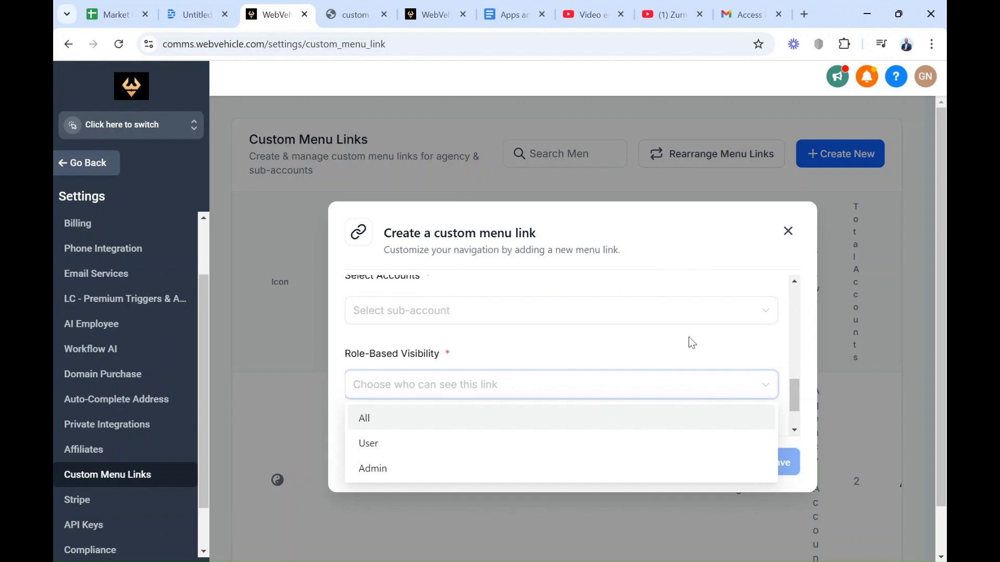
click(665, 350)
scroll(669, 375, down, 3)
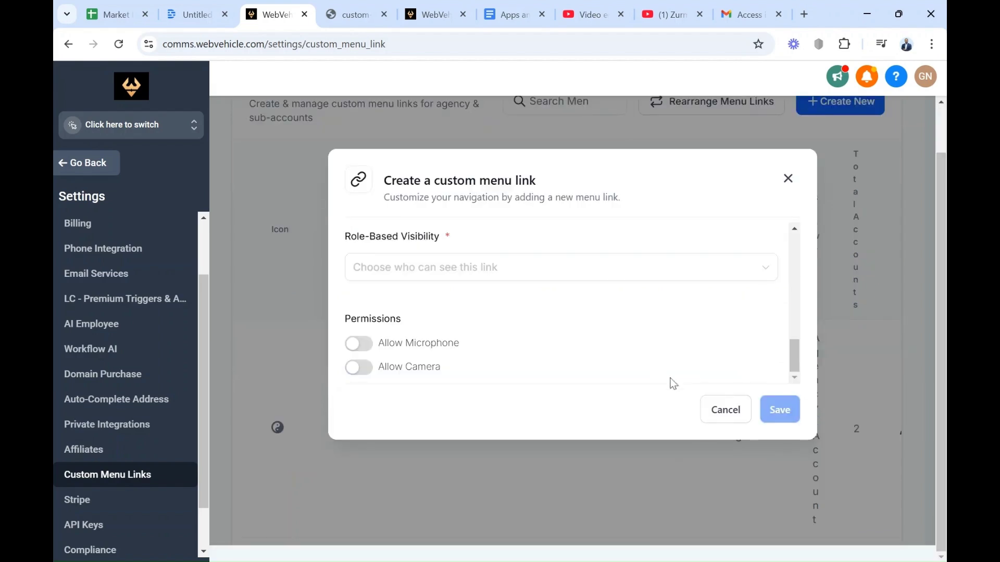
click(724, 416)
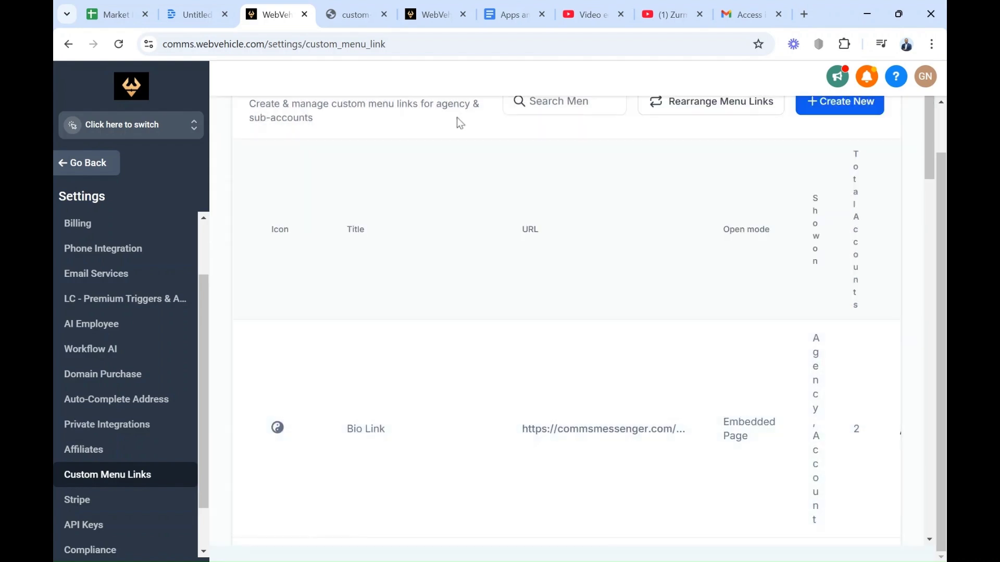
Switch to the Sub-Account 1 workspace and open the custom apps page listed last in its navigation.
click(430, 16)
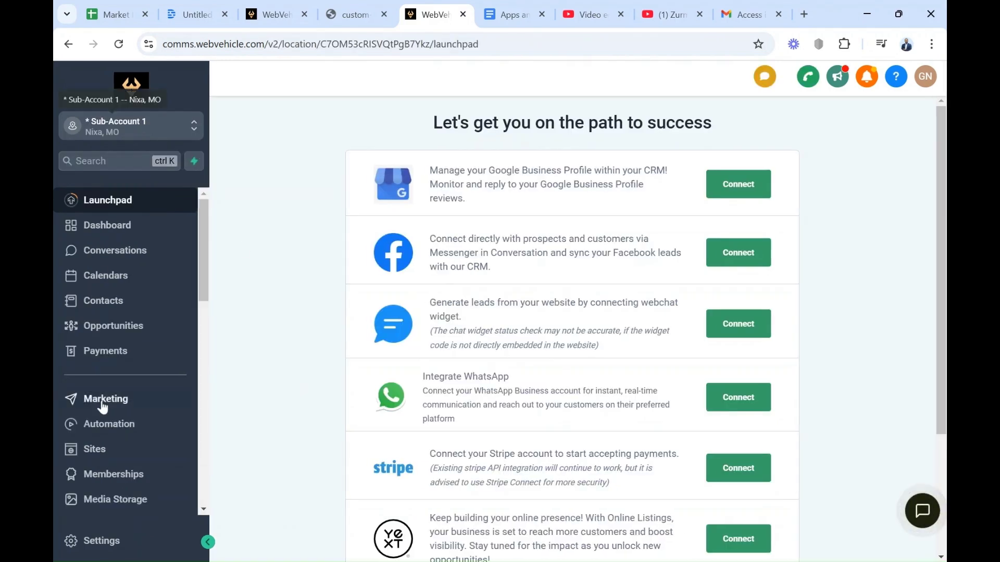
scroll(103, 406, down, 10)
scroll(103, 406, down, 5)
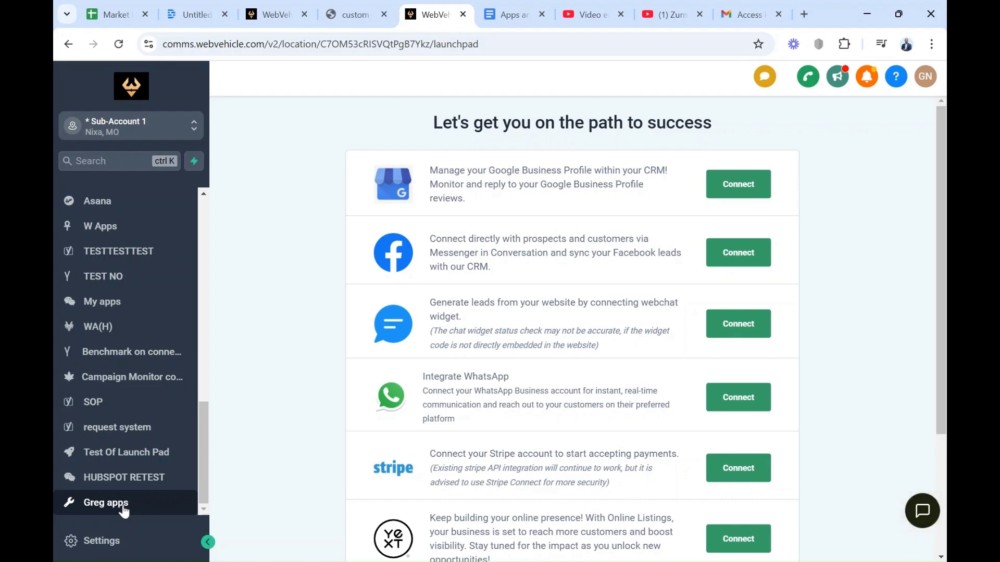
click(123, 507)
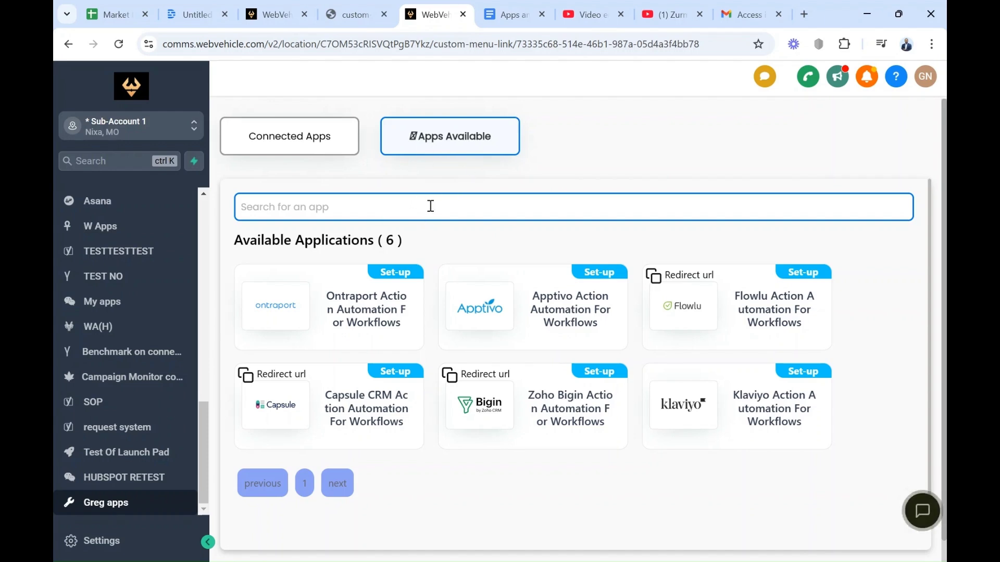
Search the available apps for zurmo and look for it among the connected apps.
click(382, 212)
text(zurmo)
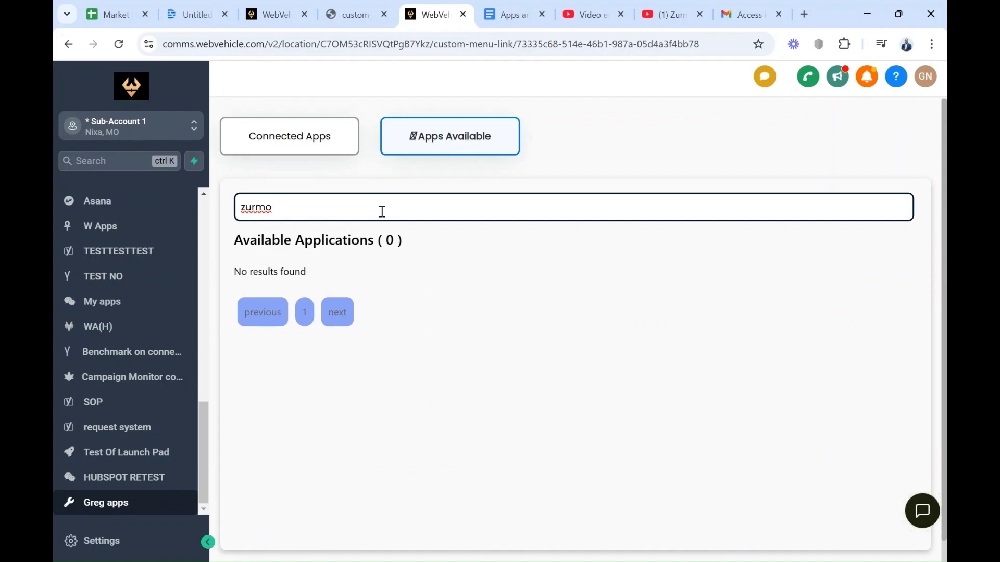
click(306, 145)
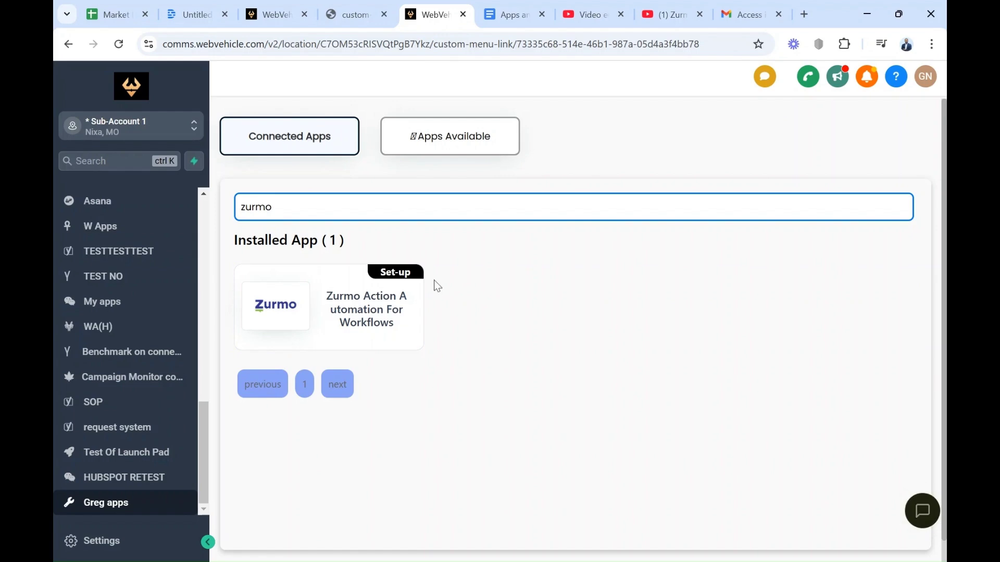
click(399, 274)
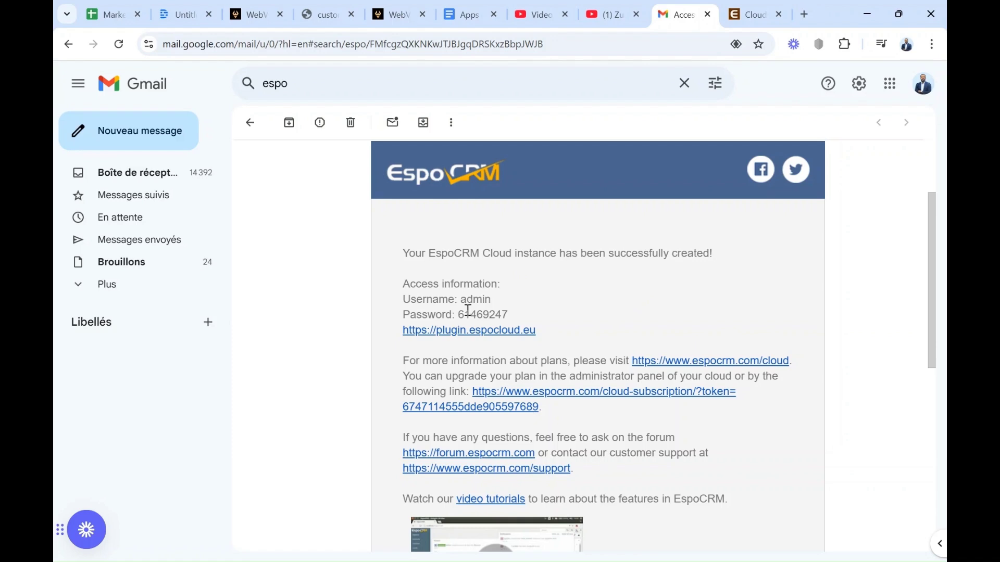
drag(461, 300, 492, 300)
drag(458, 313, 508, 314)
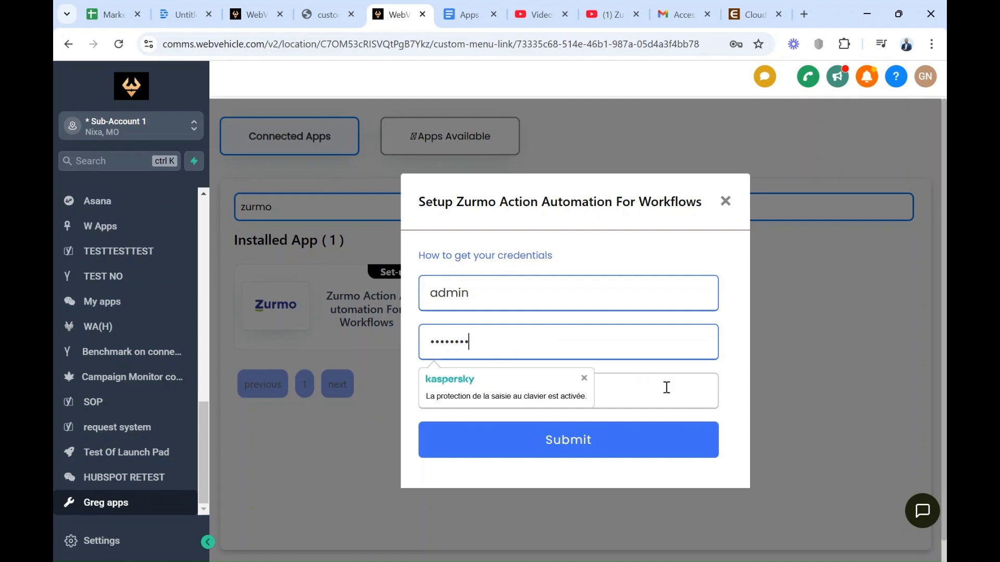
click(664, 389)
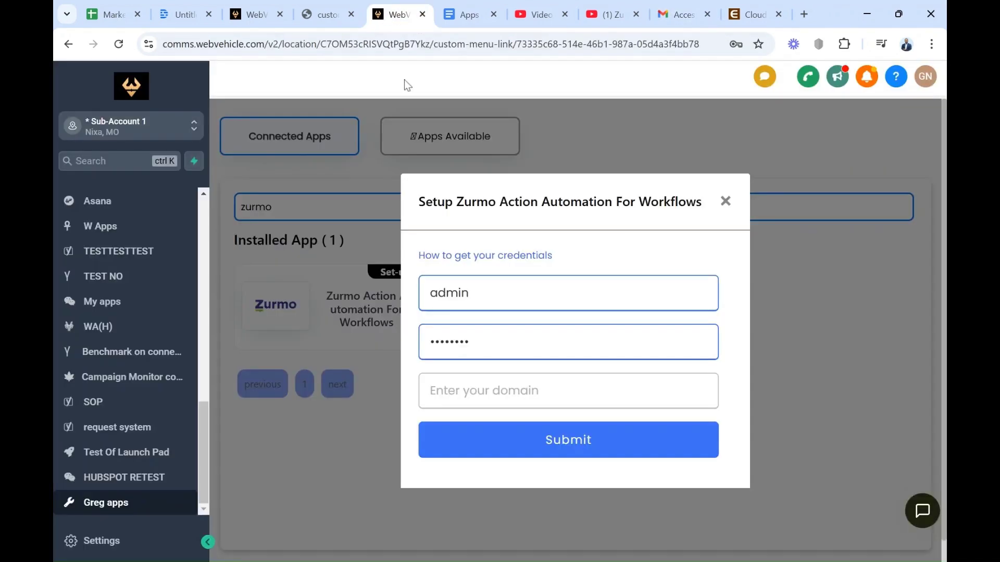
key(ctrl+v)
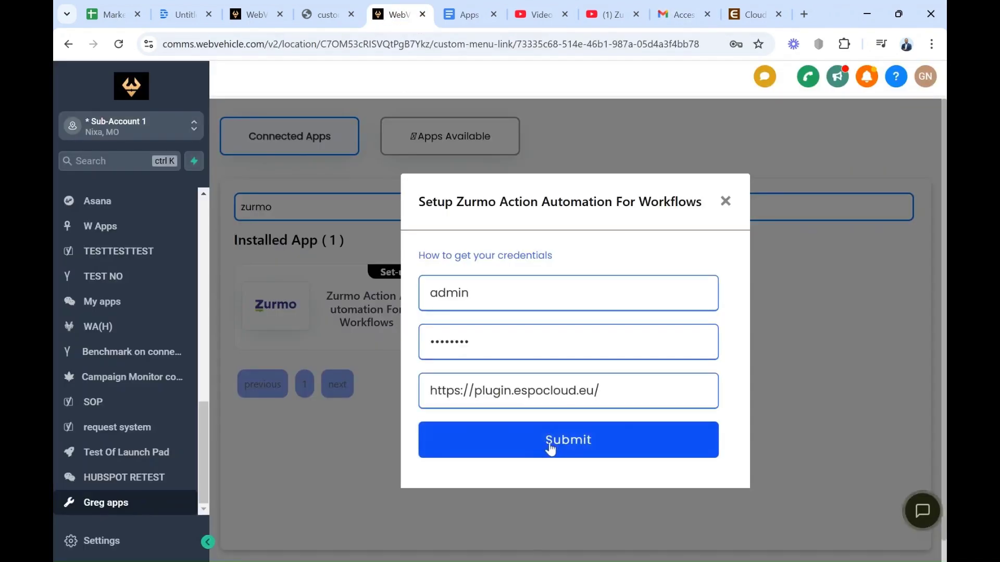
click(558, 446)
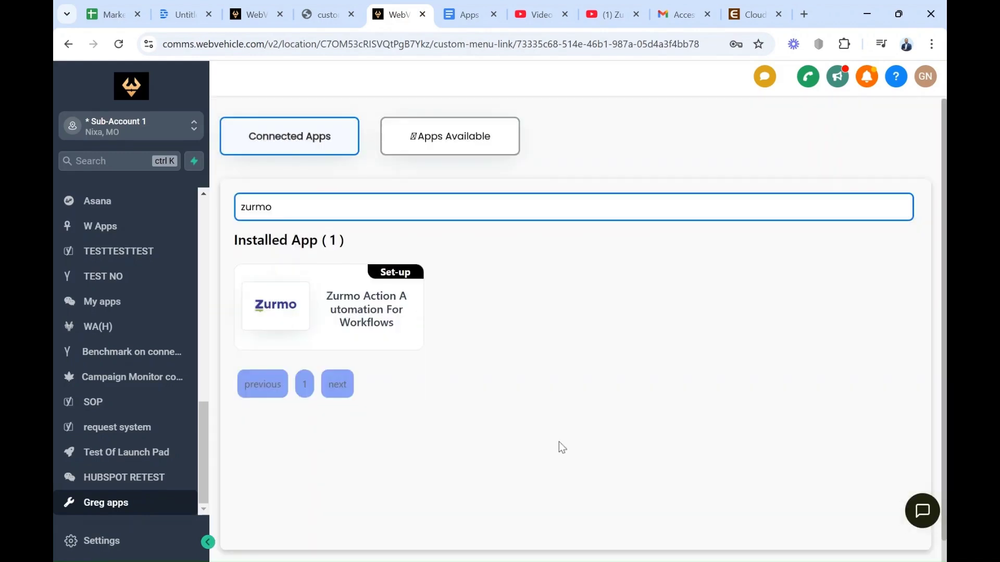